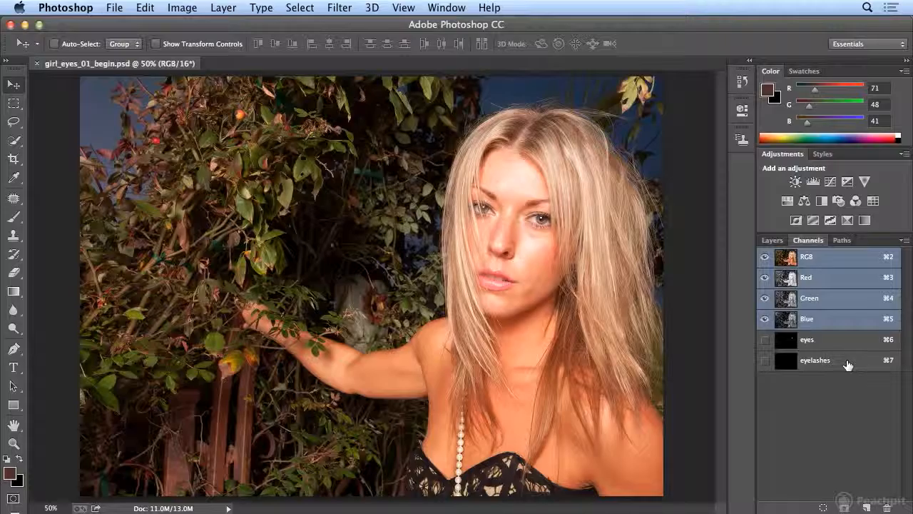
Load the saved eyes channel of girl_eyes_01_begin.psd as a new selection
left_click(766, 242)
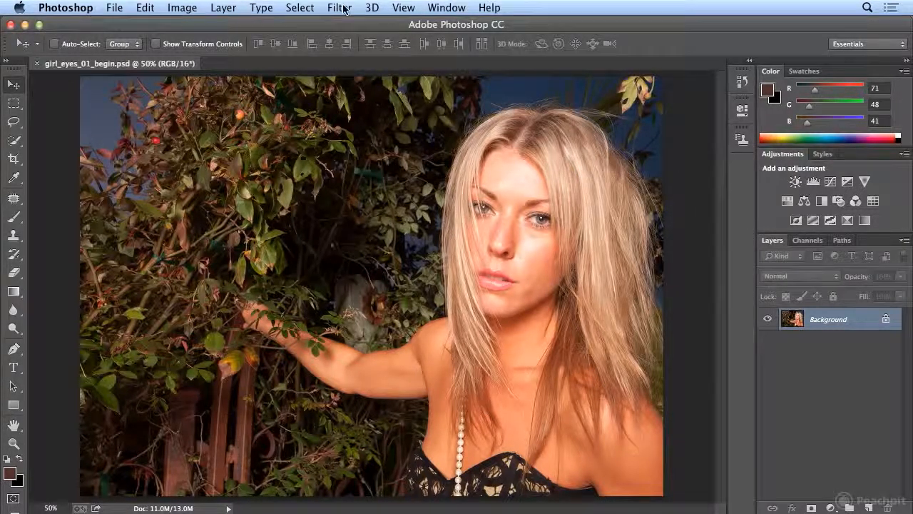
left_click(300, 8)
left_click(325, 263)
left_click(426, 212)
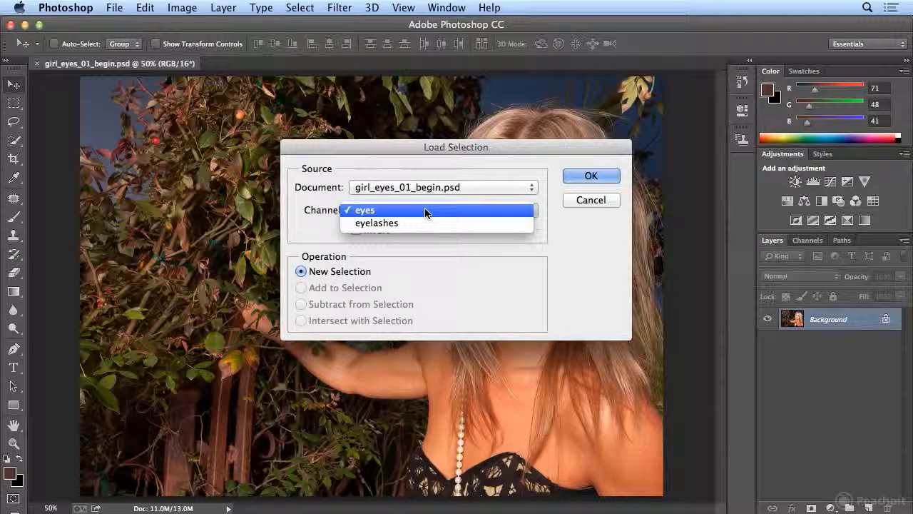
left_click(425, 213)
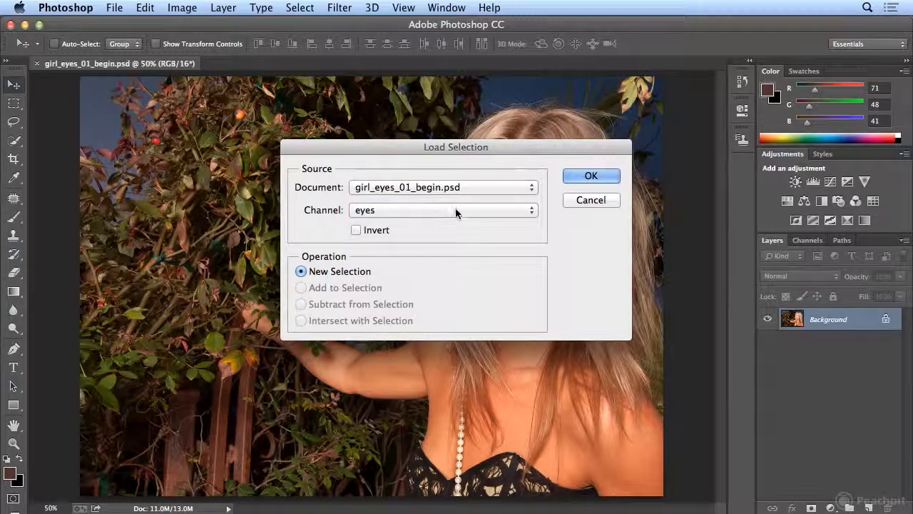
left_click(589, 177)
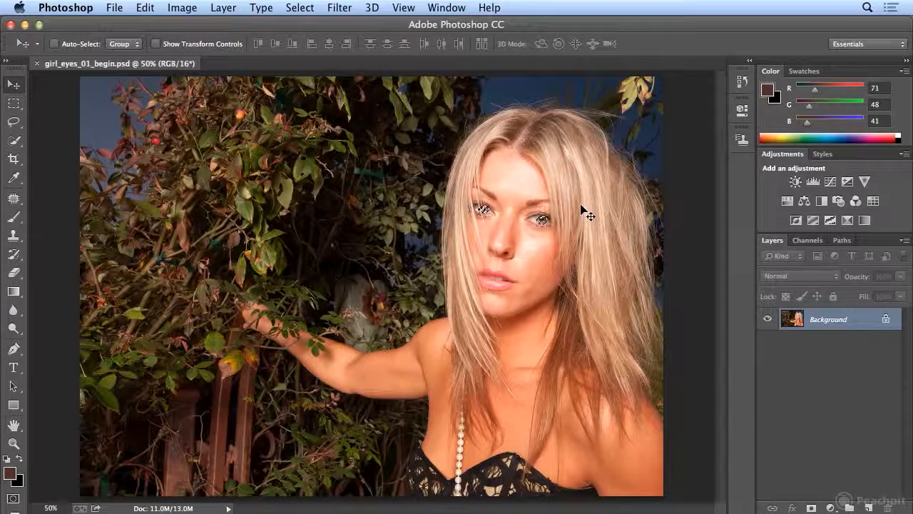
Convert the Background layer for smart filters, keeping the eye selection active
key("super+plus")
key("super+plus")
key("super+plus")
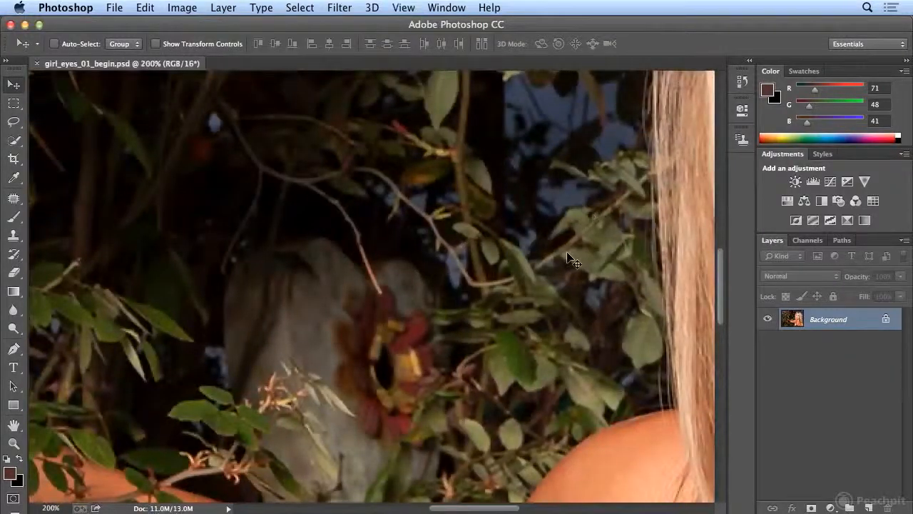
scroll(473, 485, "right", 10)
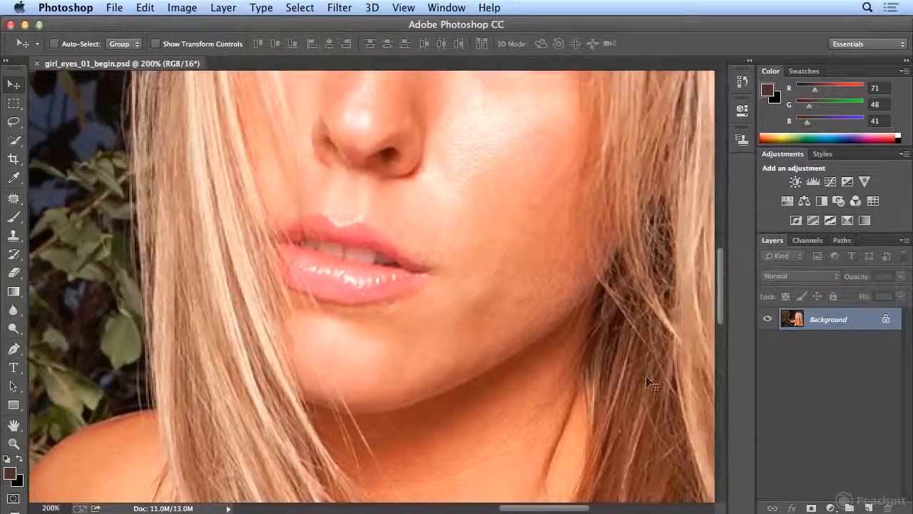
left_click_drag(721, 301, 722, 255)
scroll(540, 277, "right", 5)
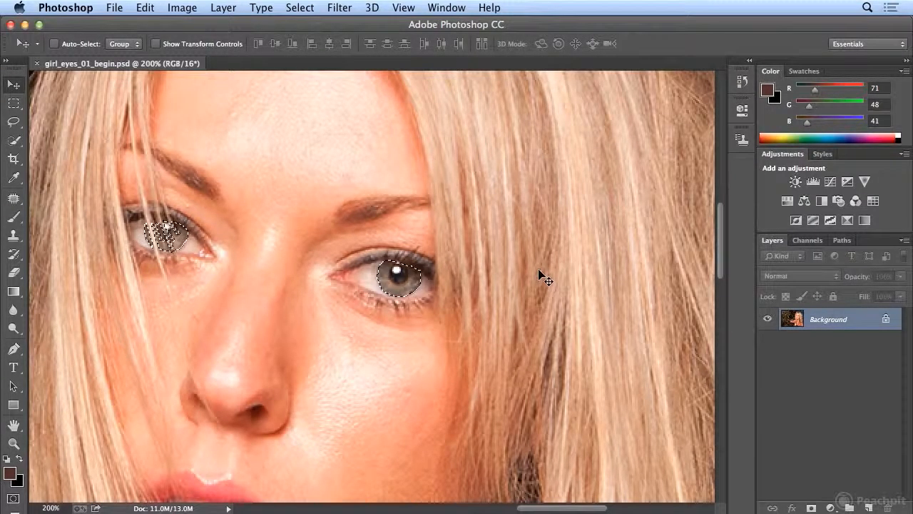
left_click(336, 5)
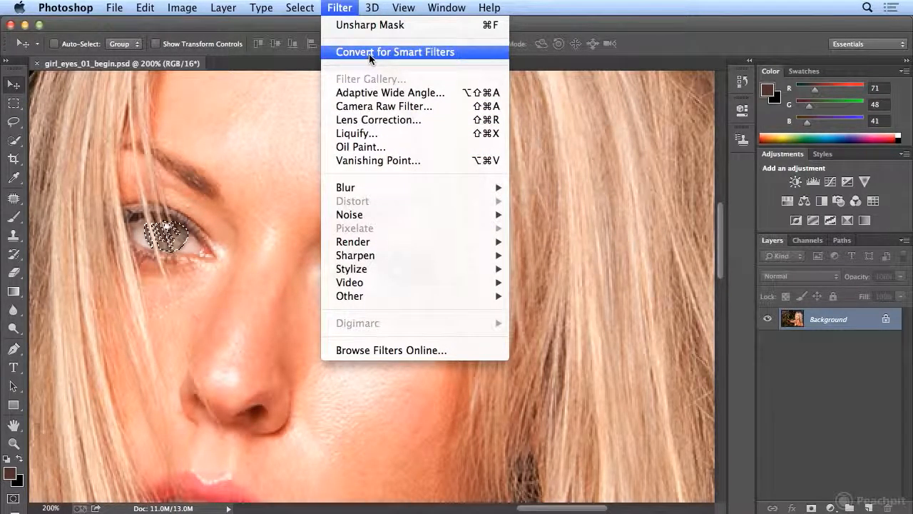
left_click(341, 8)
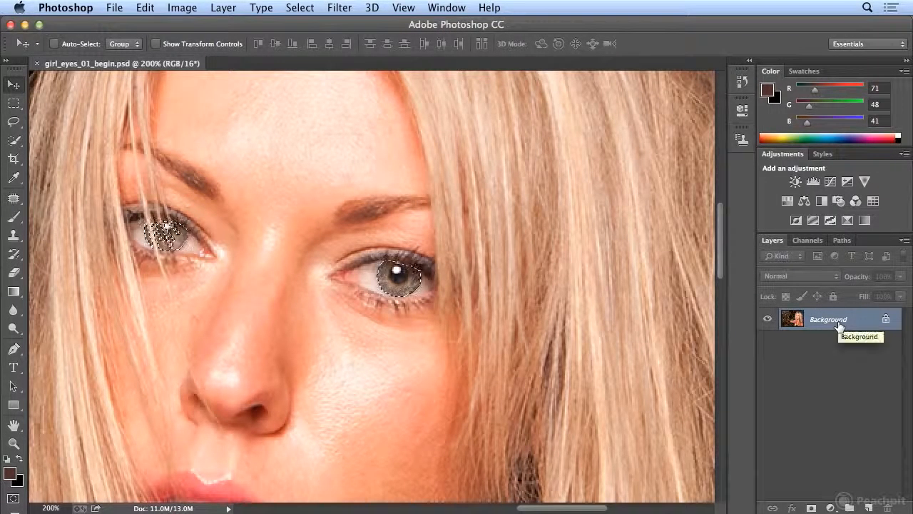
left_click(349, 7)
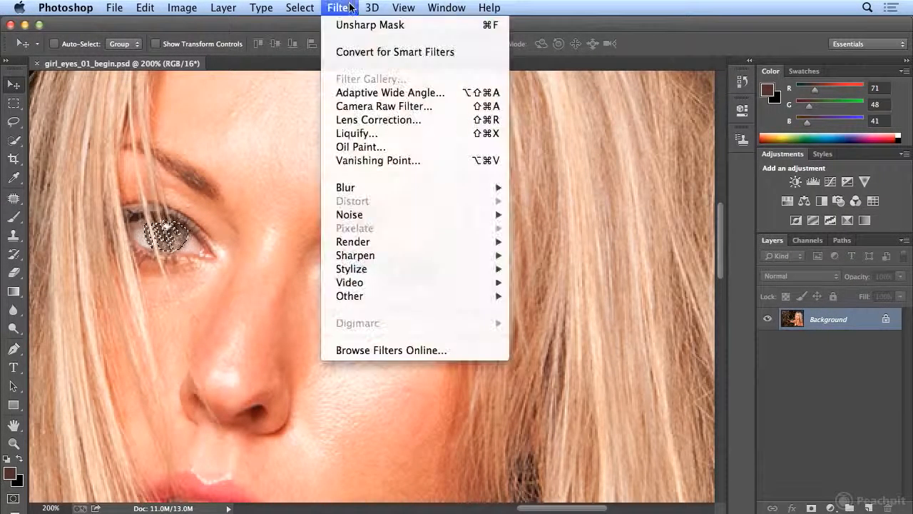
left_click(395, 52)
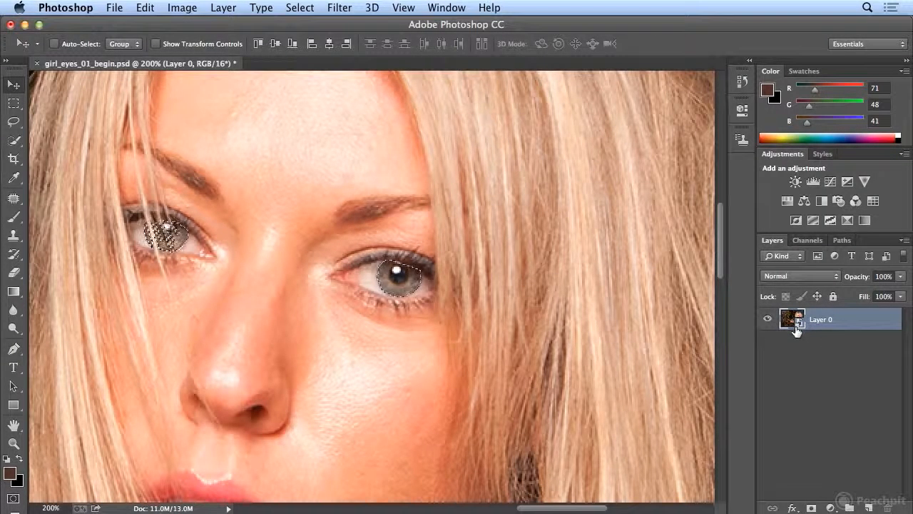
Rename the converted smart object layer to "model"
double_click(821, 319)
type("model")
key("Return")
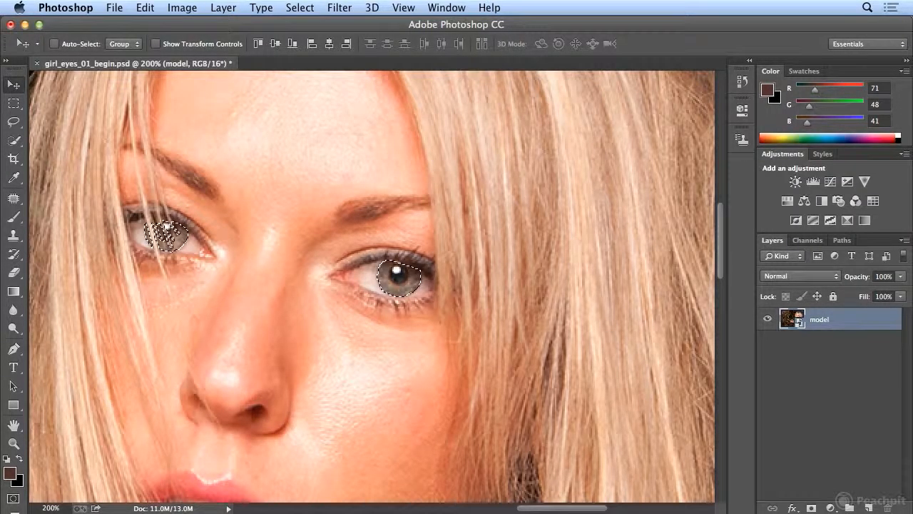
Start an Unsharp Mask on the model layer's selected eyes, with an amount of 234% and a radius of 1.0 pixels
left_click(339, 7)
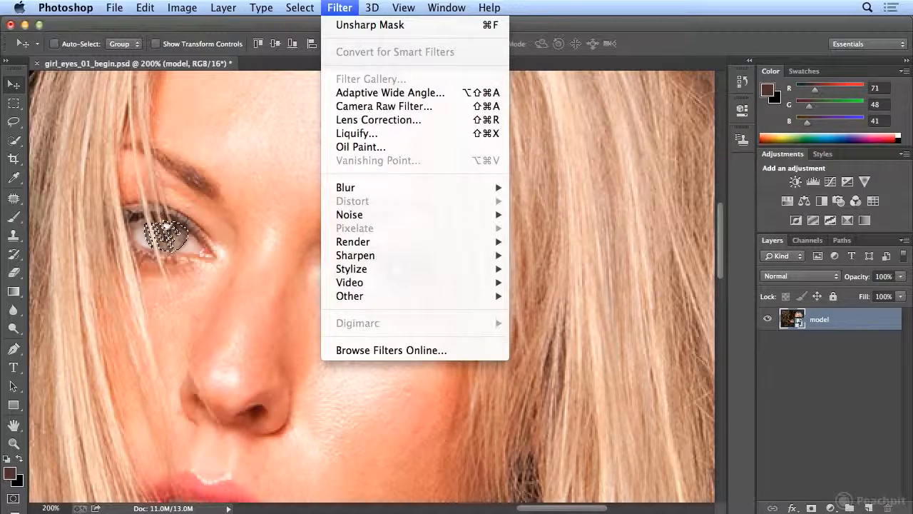
mouse_move(387, 256)
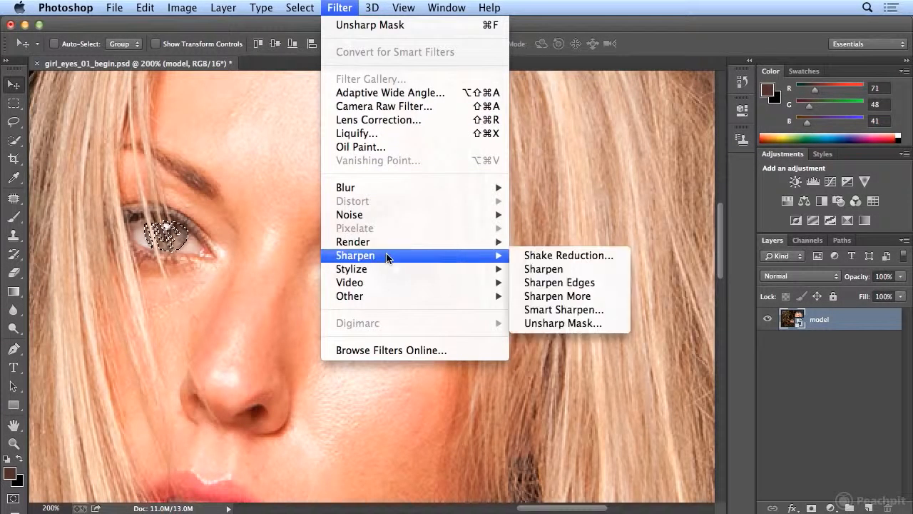
left_click(576, 325)
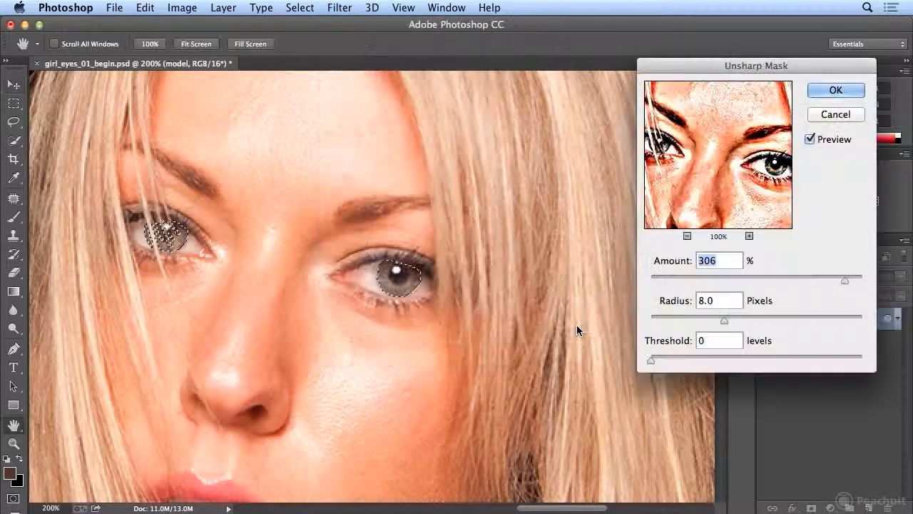
left_click_drag(705, 75, 616, 82)
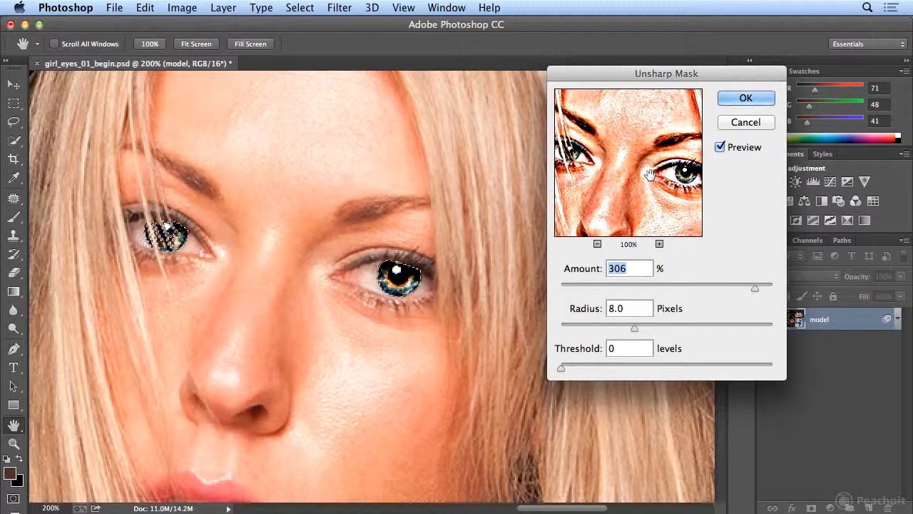
left_click_drag(754, 286, 609, 289)
left_click_drag(632, 327, 576, 328)
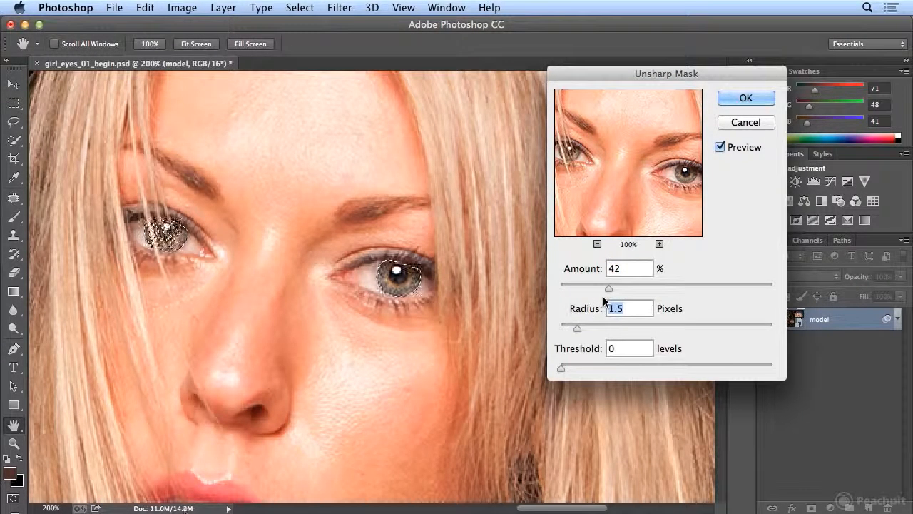
left_click_drag(608, 289, 617, 290)
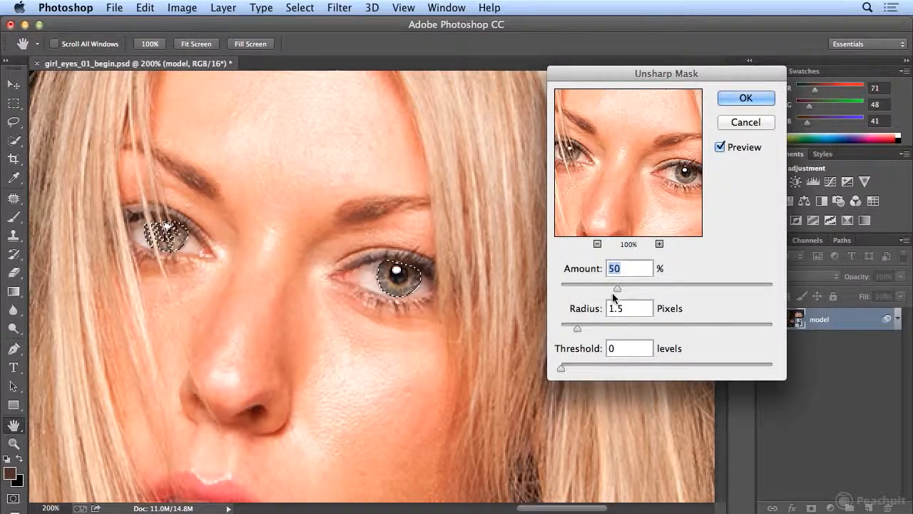
left_click_drag(579, 327, 571, 328)
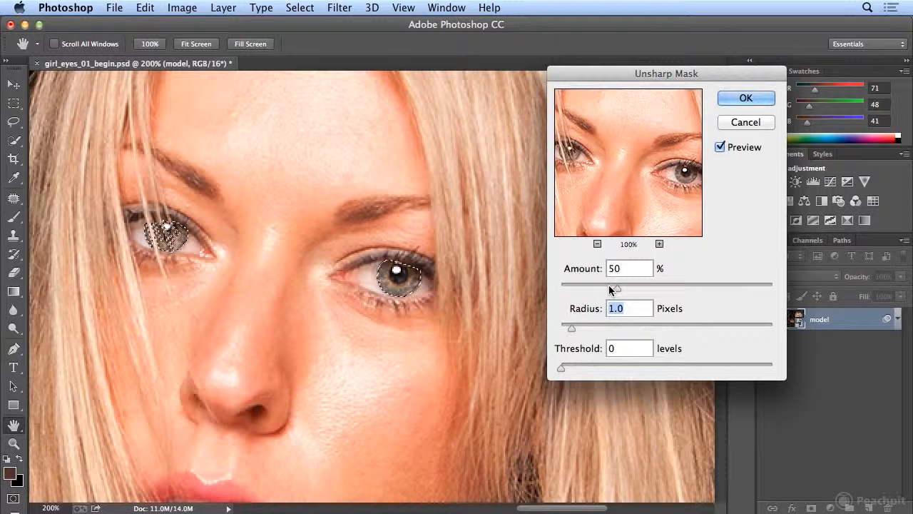
left_click_drag(616, 289, 740, 288)
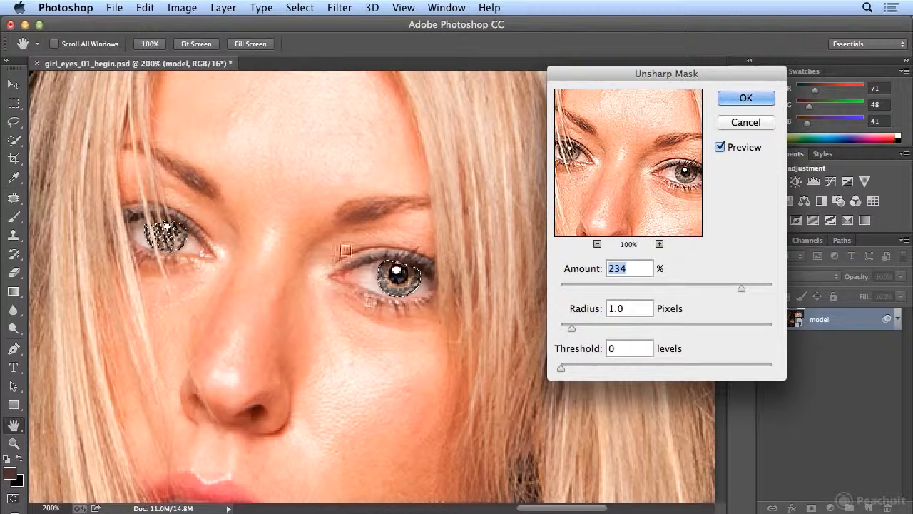
Hide the selection edges around the eyes and set the Unsharp Mask amount to 259%
left_click(403, 8)
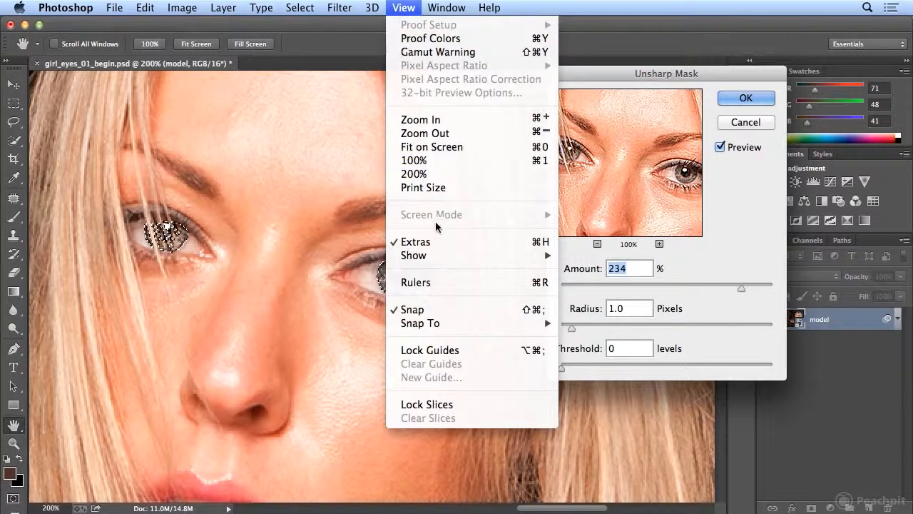
left_click(441, 244)
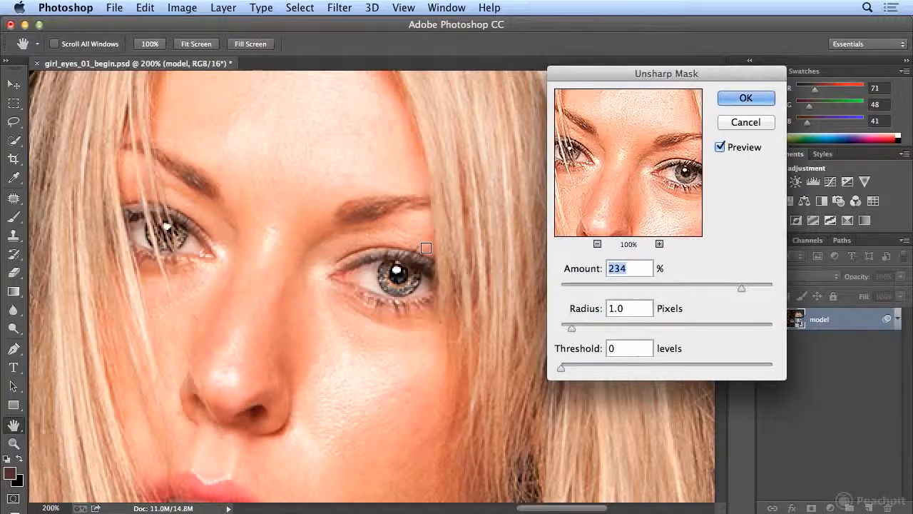
left_click_drag(724, 287, 706, 288)
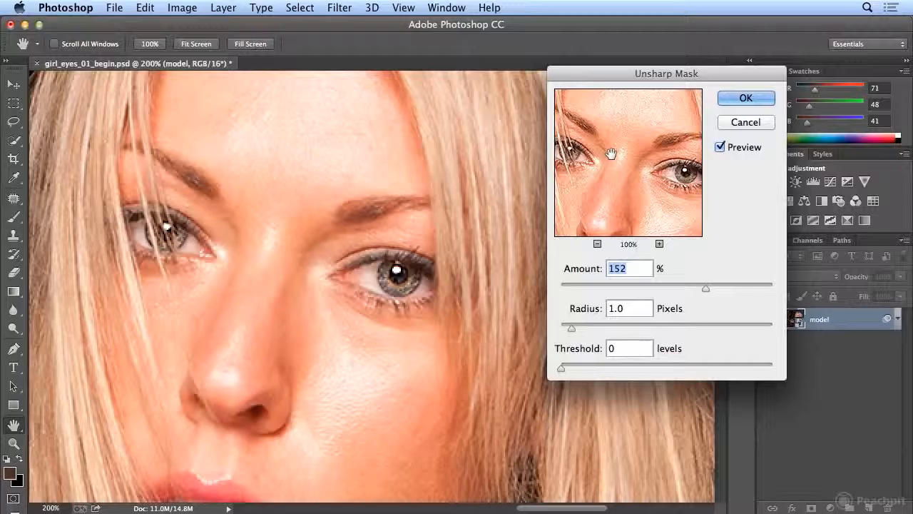
left_click_drag(706, 287, 746, 284)
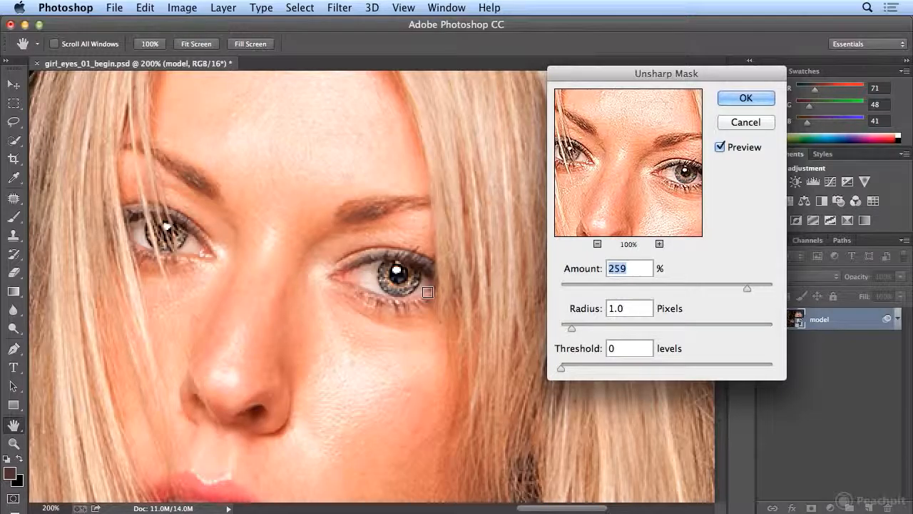
Try different Unsharp Mask radii on the eyes, settle on 6.7 pixels and apply the filter
left_click_drag(572, 328, 602, 326)
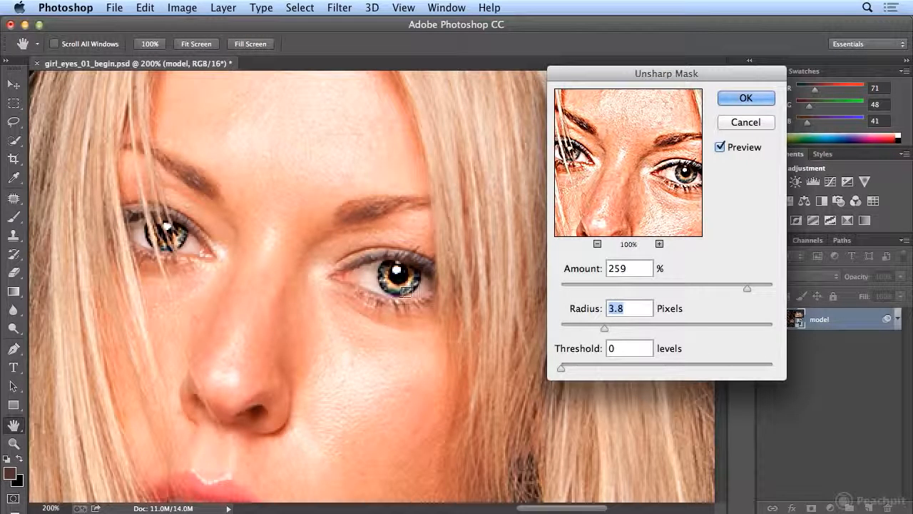
left_click_drag(592, 329, 648, 329)
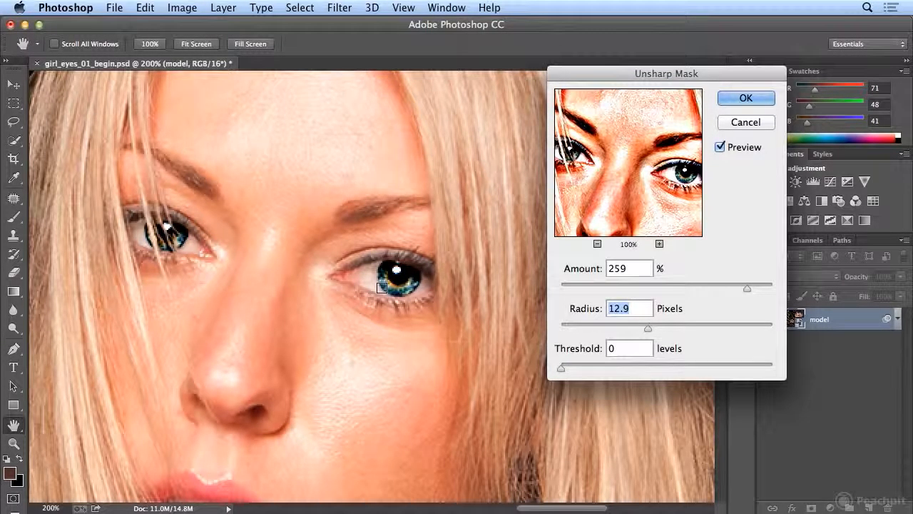
left_click_drag(649, 331, 570, 323)
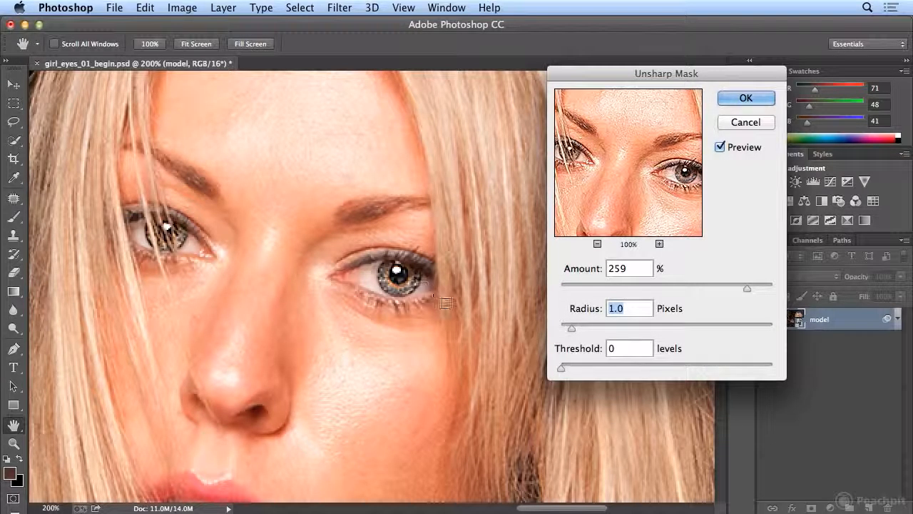
left_click_drag(574, 328, 627, 326)
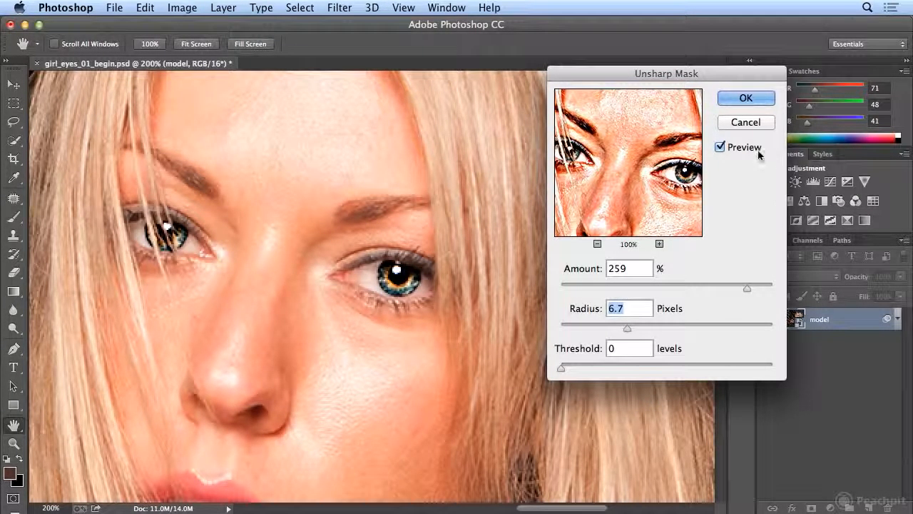
left_click(755, 100)
Switch the Unsharp Mask smart filter off and back on to compare the eyes before and after sharpening
key("super+minus")
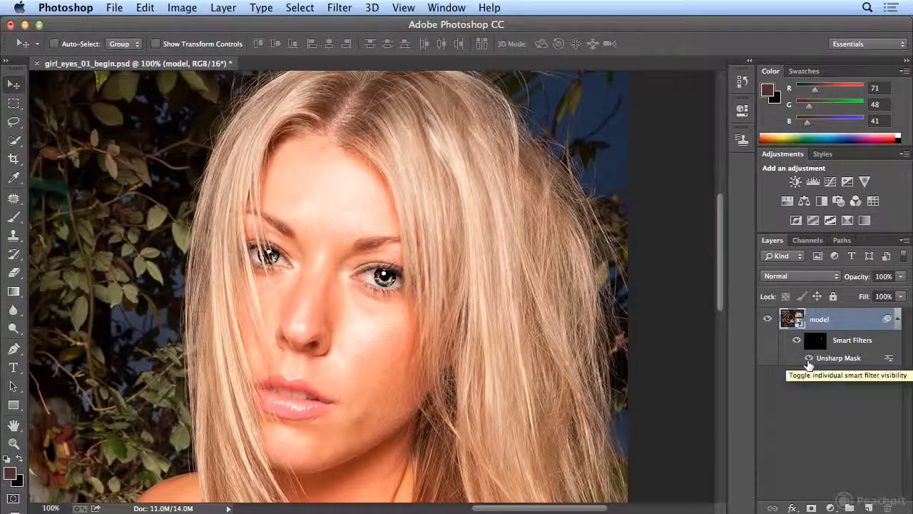
left_click(807, 360)
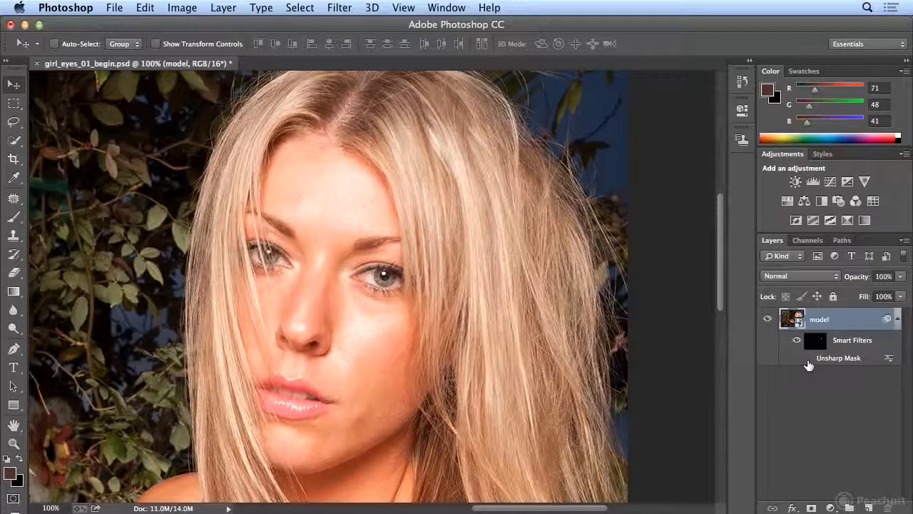
left_click(808, 360)
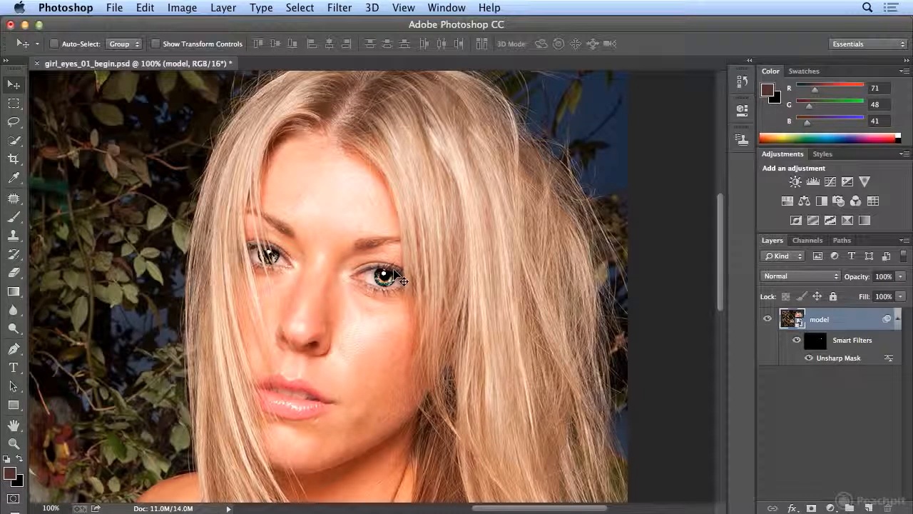
Load the saved eyelashes channel as a new selection
left_click(311, 9)
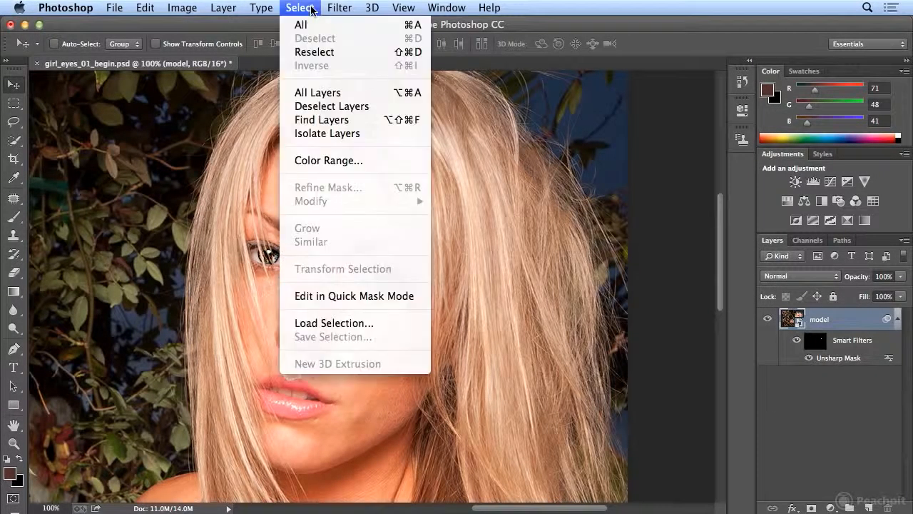
left_click(341, 321)
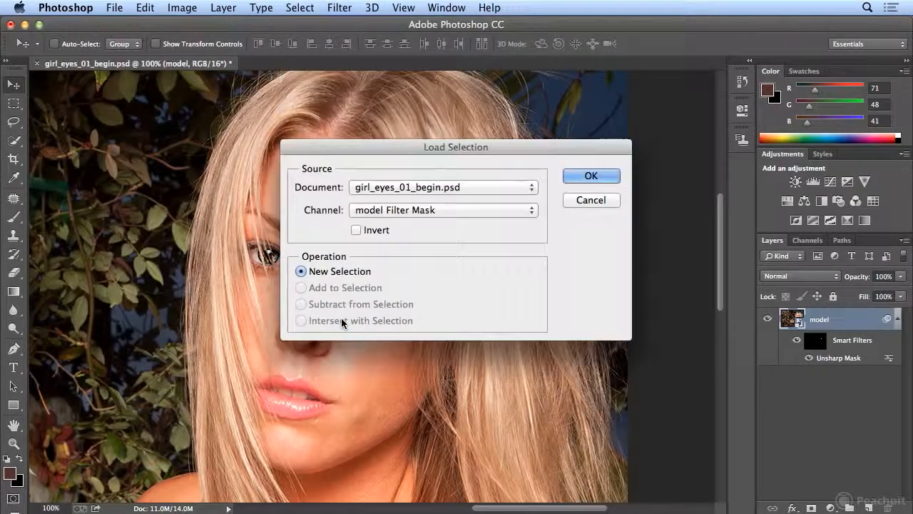
left_click(418, 210)
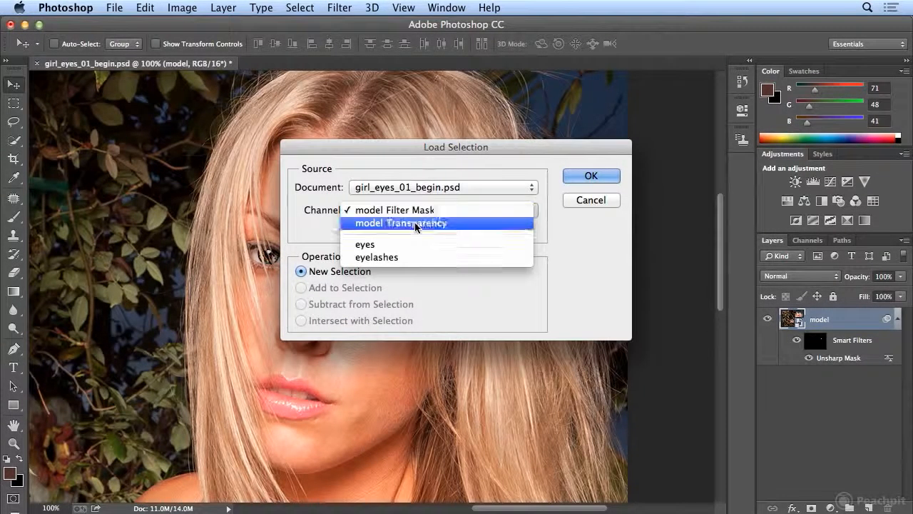
left_click(416, 257)
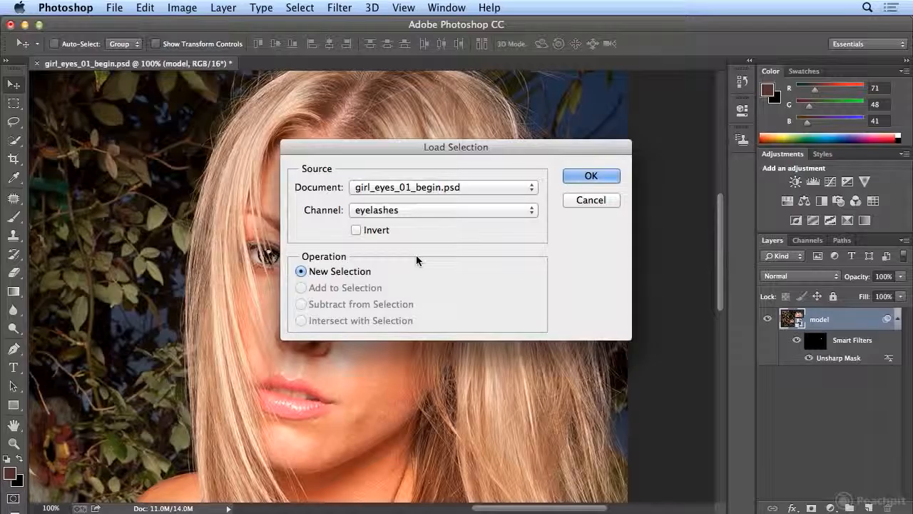
left_click(591, 177)
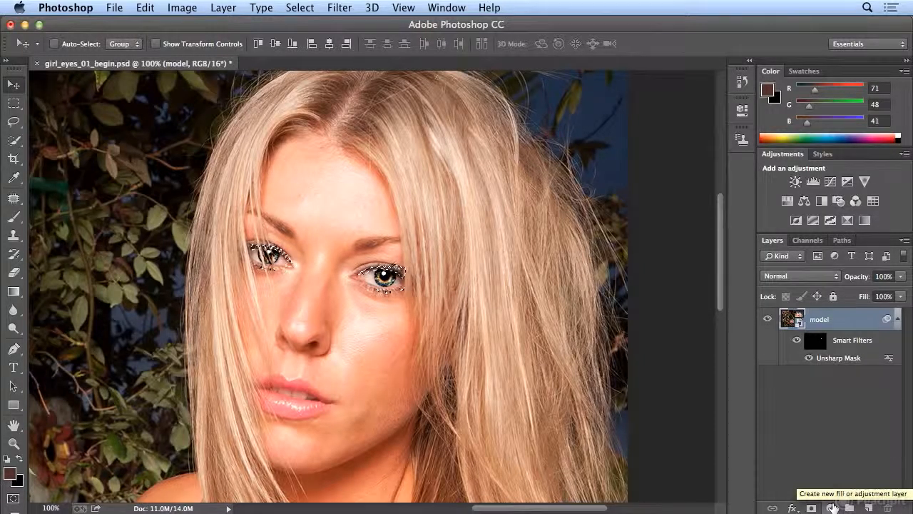
Add a Levels adjustment layer for the selected eyelashes and darken them with a shadow input of 31 and midtones of 0.55
left_click(832, 507)
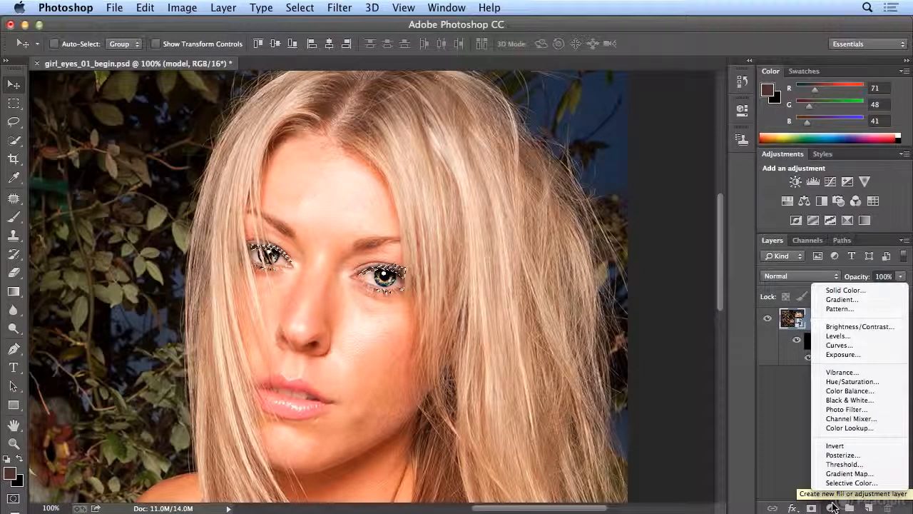
left_click(836, 335)
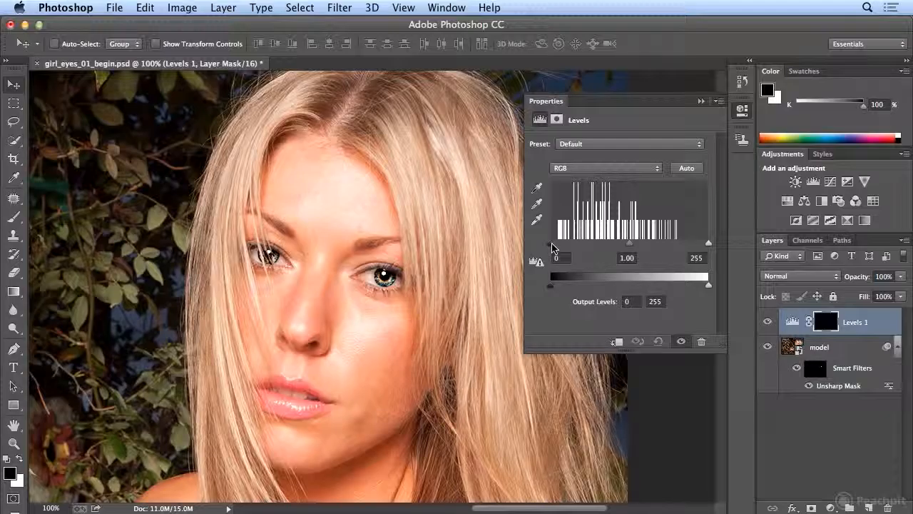
left_click_drag(553, 247, 583, 256)
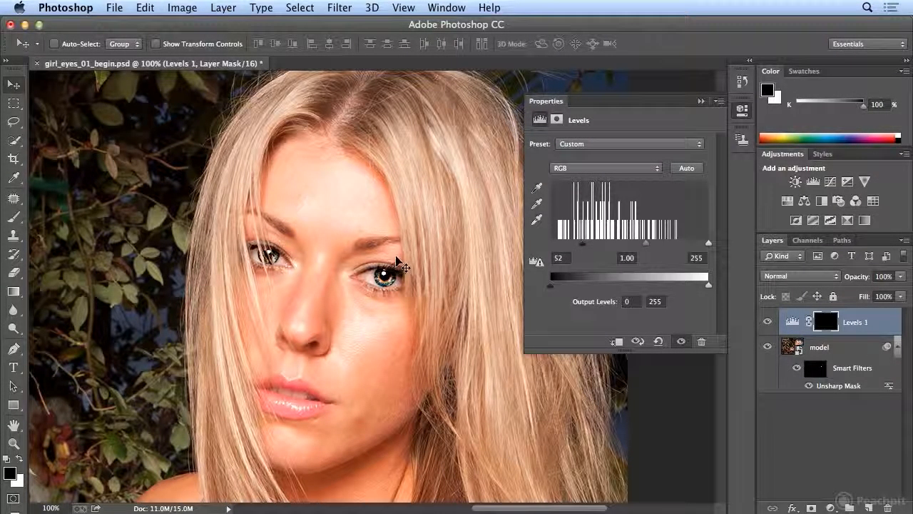
left_click_drag(583, 245, 567, 246)
left_click_drag(638, 243, 663, 249)
mouse_move(565, 249)
left_mouse_down()
mouse_move(539, 251)
mouse_move(570, 249)
left_mouse_up()
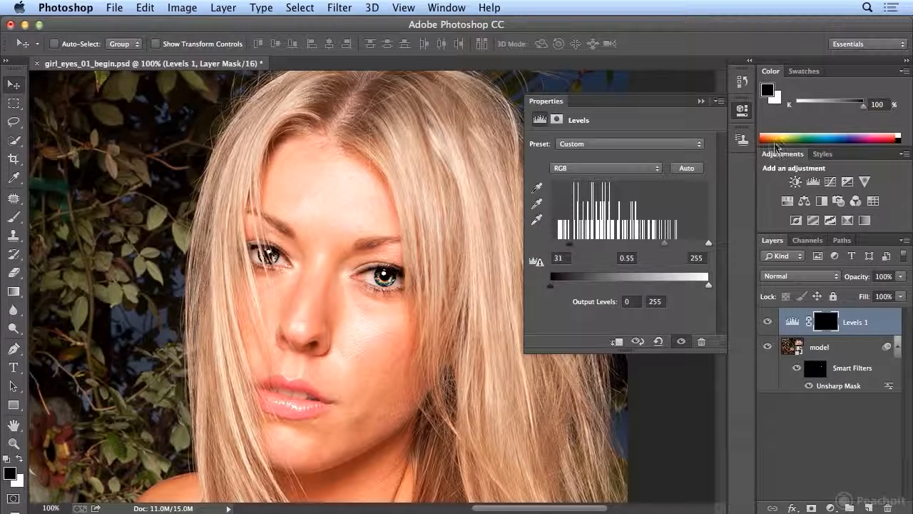
left_click(745, 114)
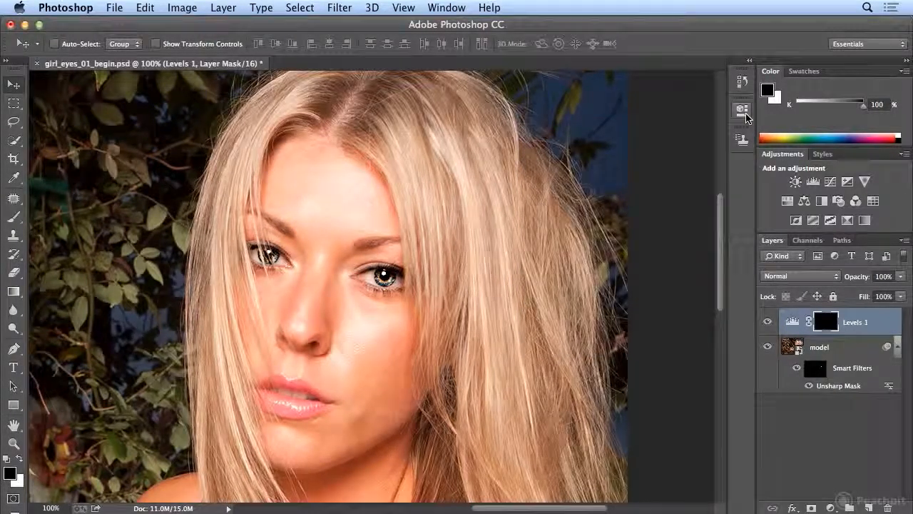
Switch the Unsharp Mask smart filter and the Levels layer off and back on to compare the whole portrait before and after
key("super+minus")
key("super+minus")
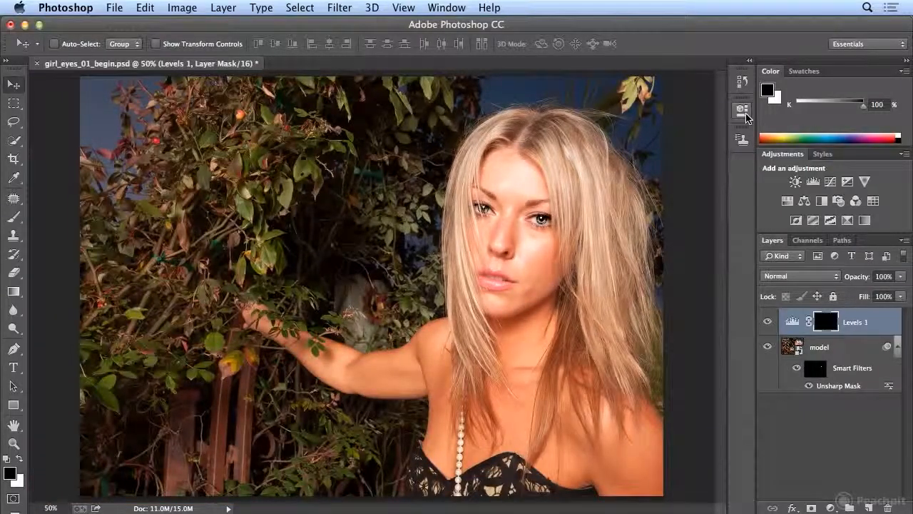
left_click(810, 387)
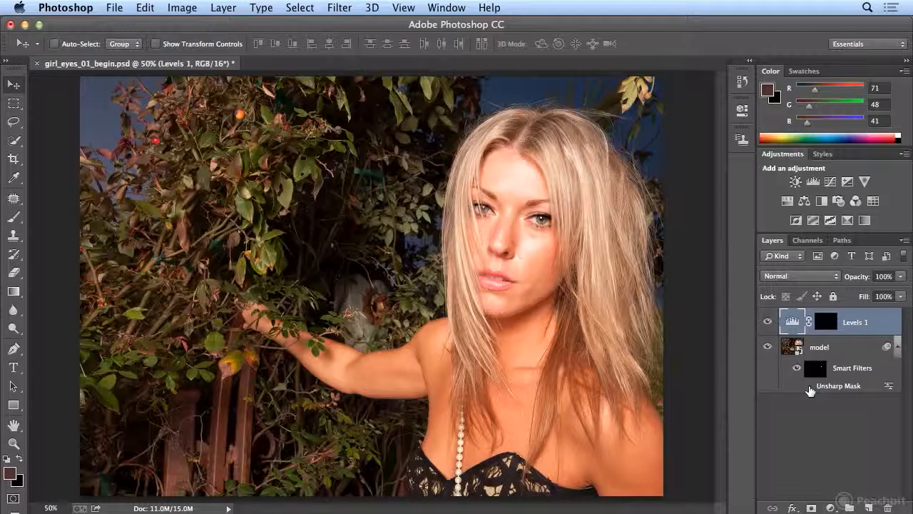
left_click(769, 322)
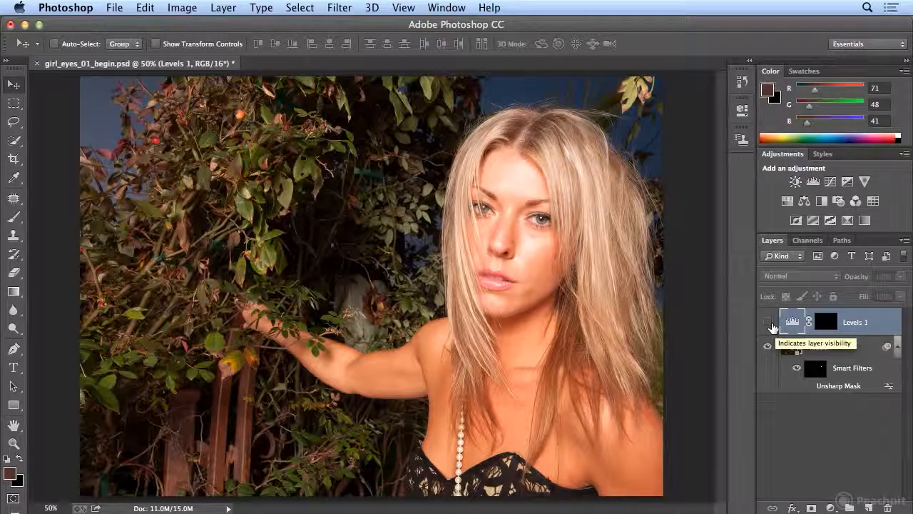
left_click(768, 322)
left_click(769, 323)
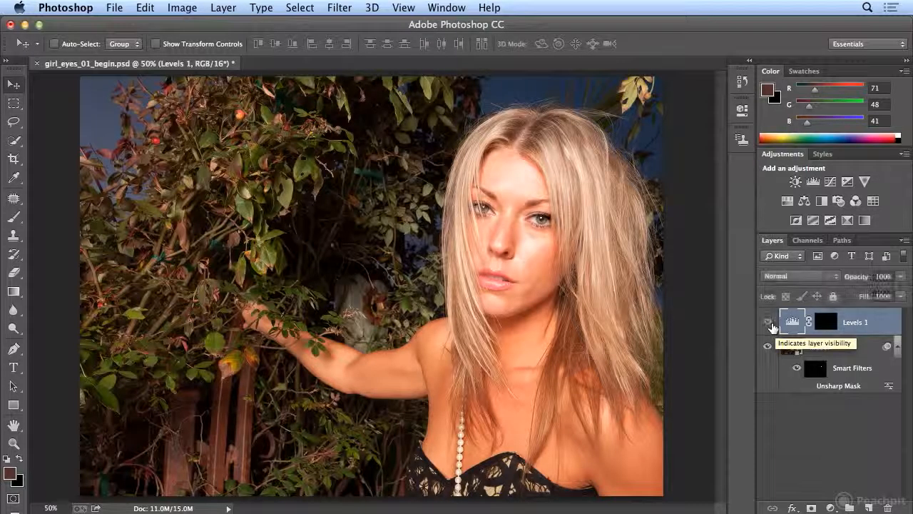
left_click(810, 386)
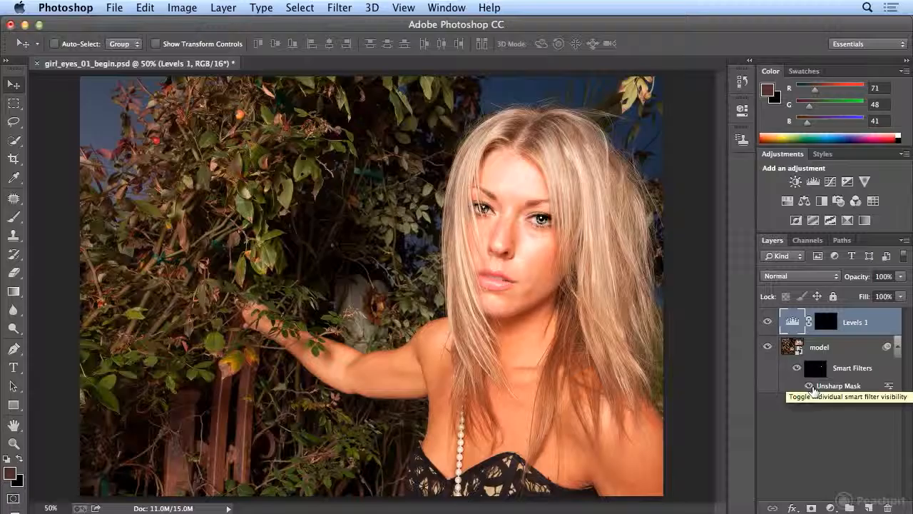